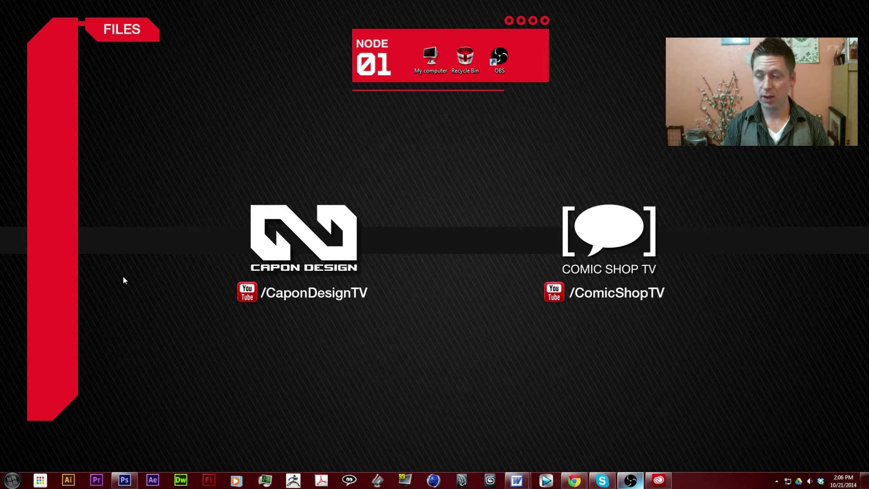
- Bring up the Adobe Creative Cloud window from the taskbar and close it
click(659, 479)
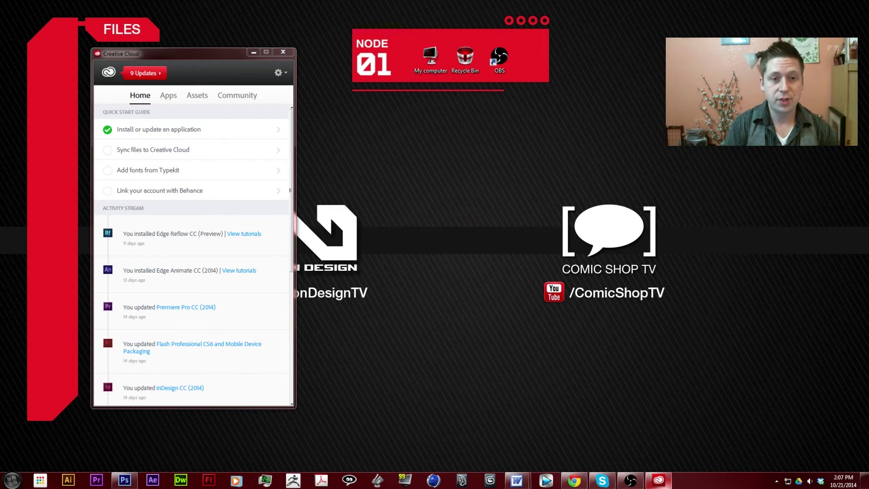
click(288, 52)
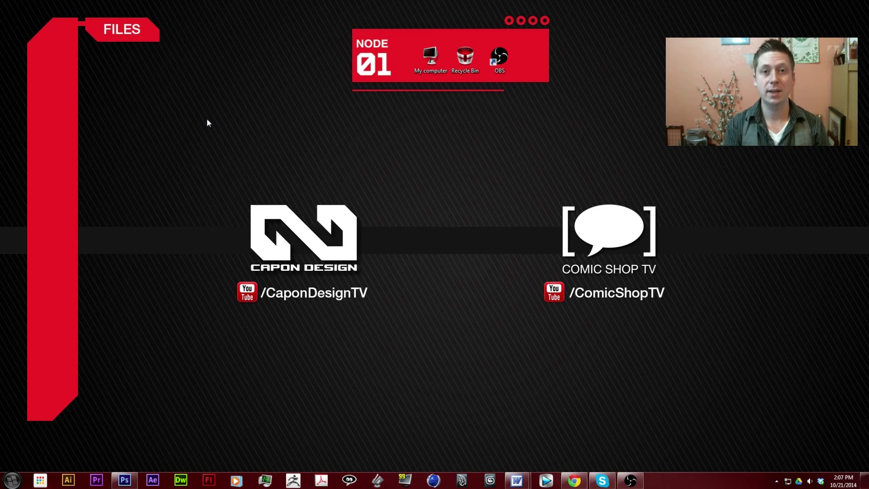
- Create a new folder on the desktop named 'Test video'
right_click(1, 93)
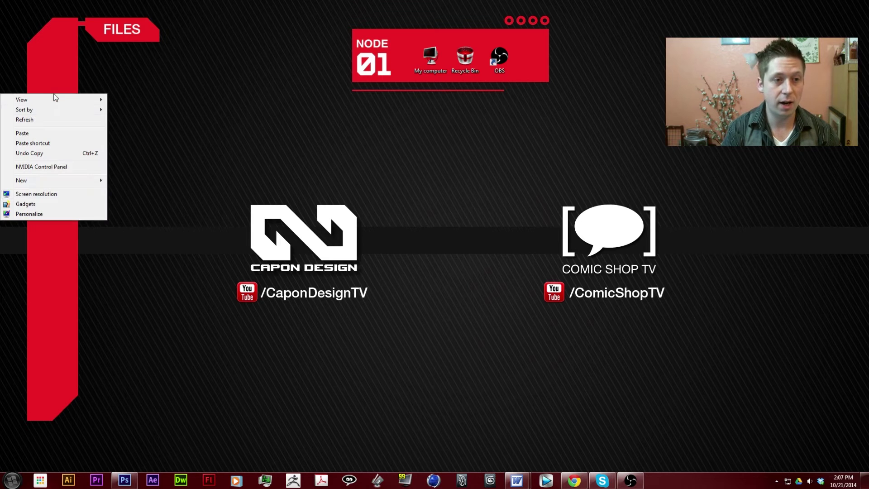
mouse_move(77, 180)
click(131, 179)
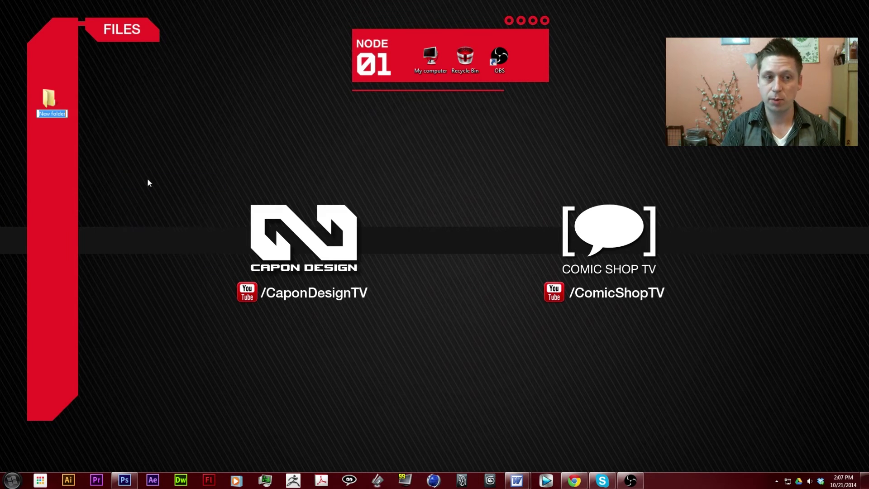
text(Test)
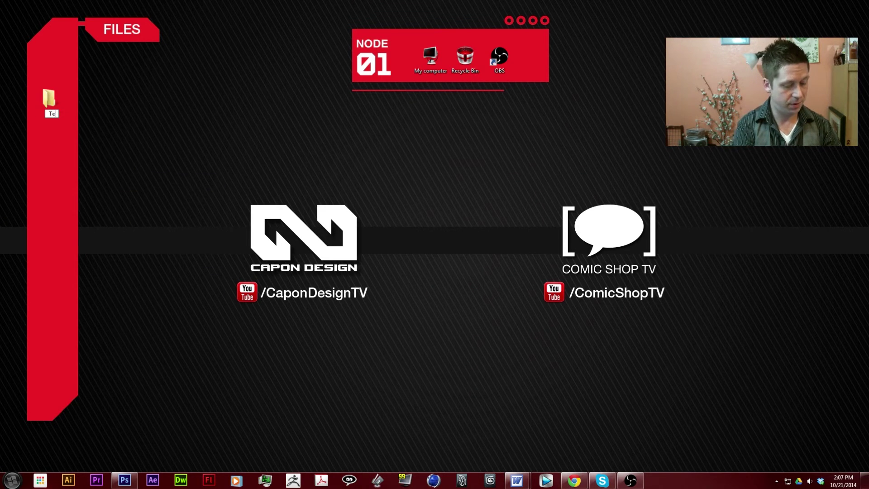
key(Return)
text(video)
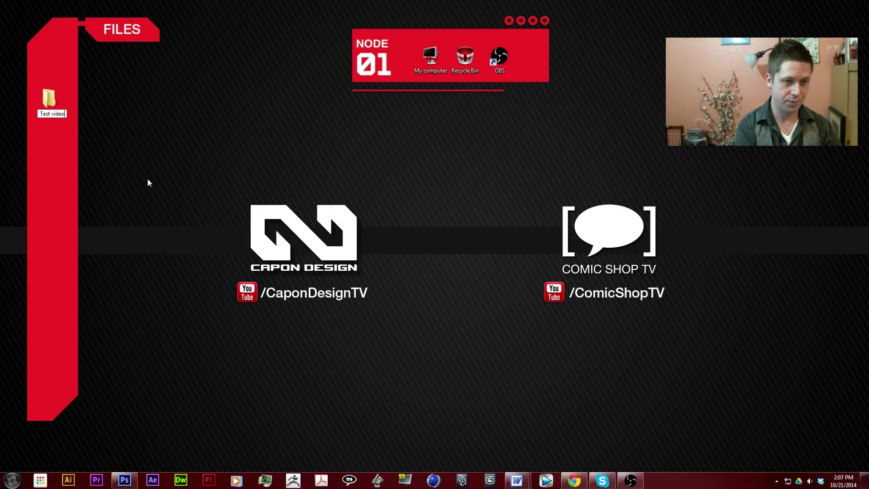
key(Return)
key(Return)
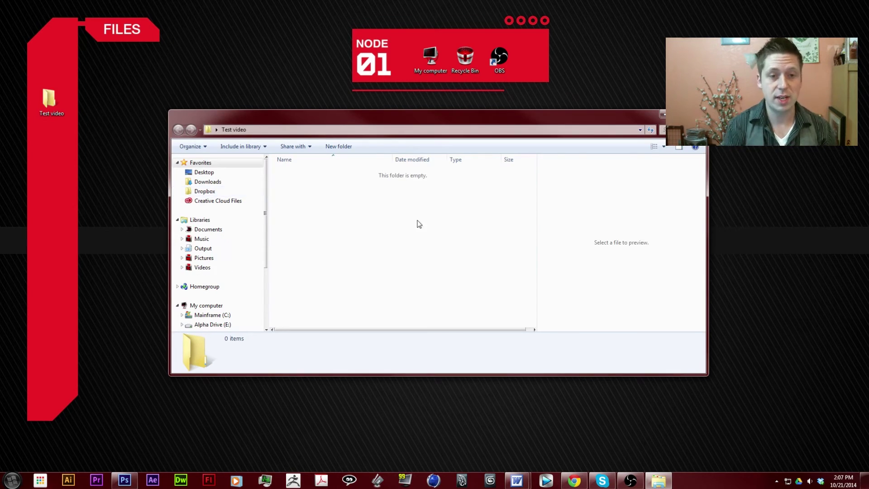
- Inside Test video, create two subfolders named 'Footage' and 'assets'
right_click(335, 209)
mouse_move(292, 332)
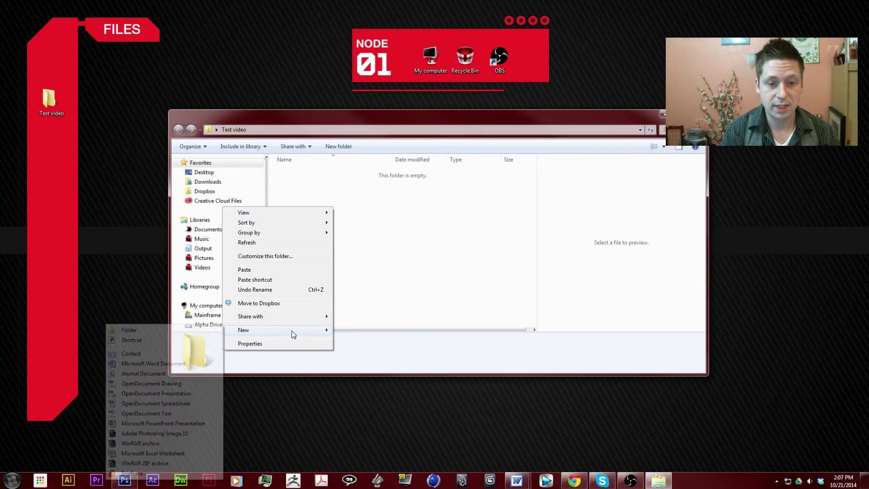
click(195, 327)
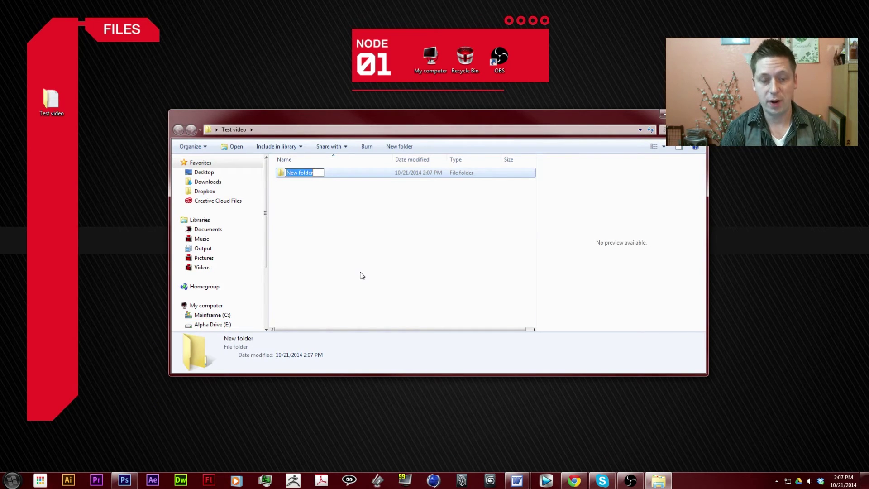
text(Footage)
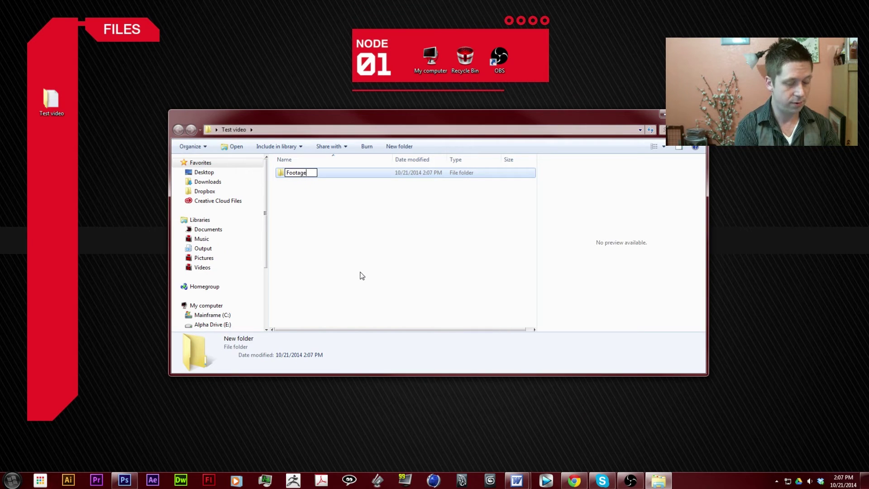
key(Return)
right_click(309, 203)
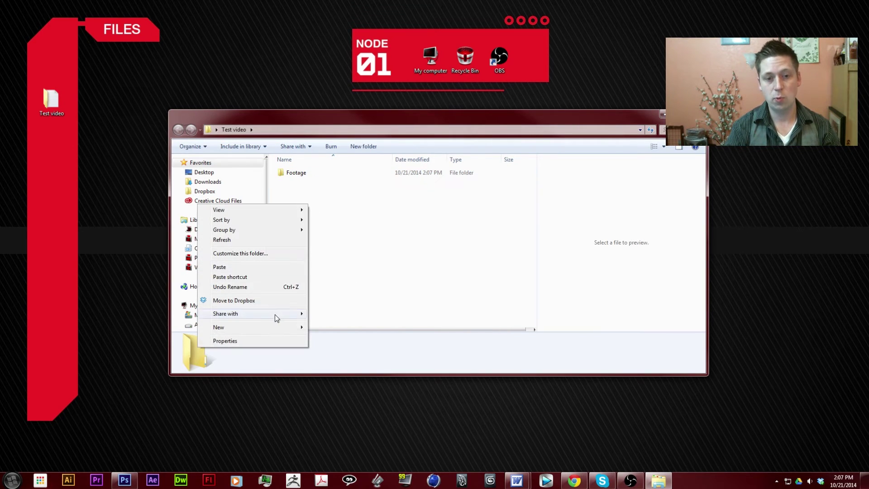
mouse_move(283, 323)
click(161, 329)
text(as)
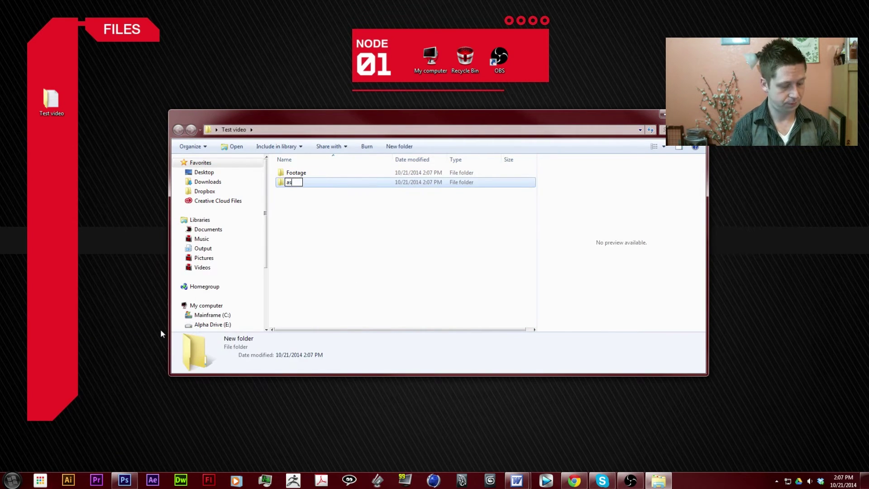
text(sets)
key(Return)
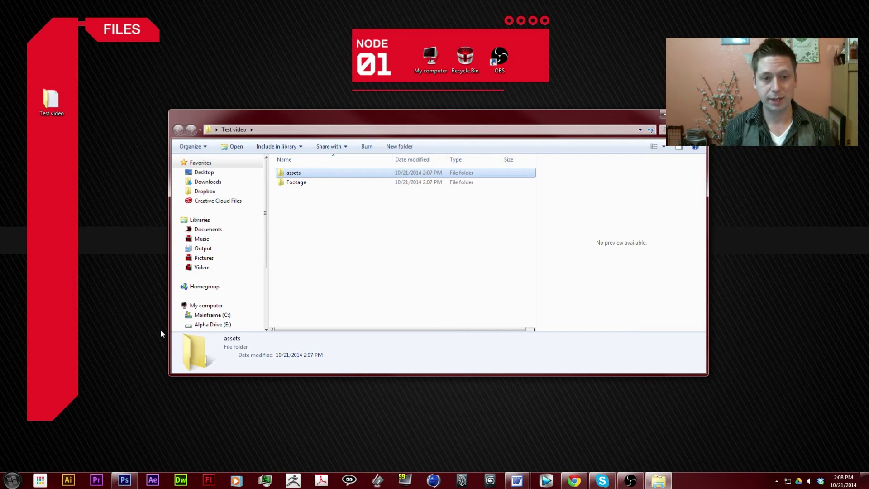
click(370, 243)
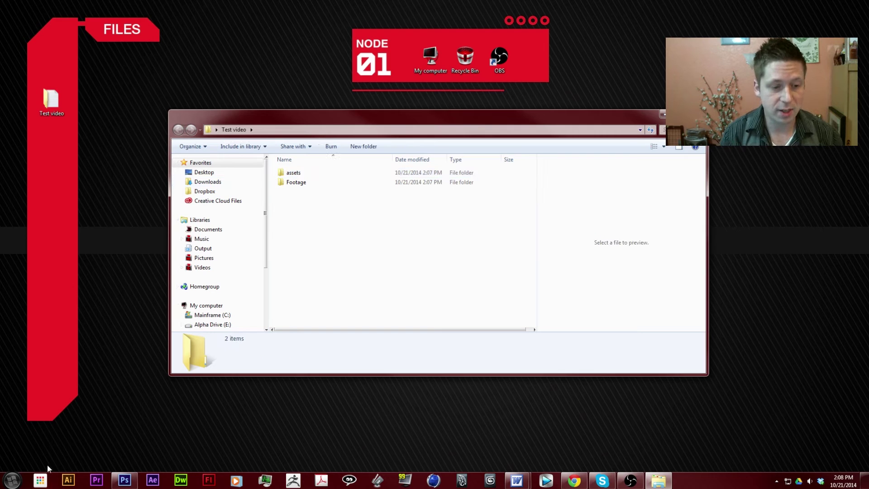
- Launch Adobe Premiere Pro CC 2014 from the Start menu
click(13, 480)
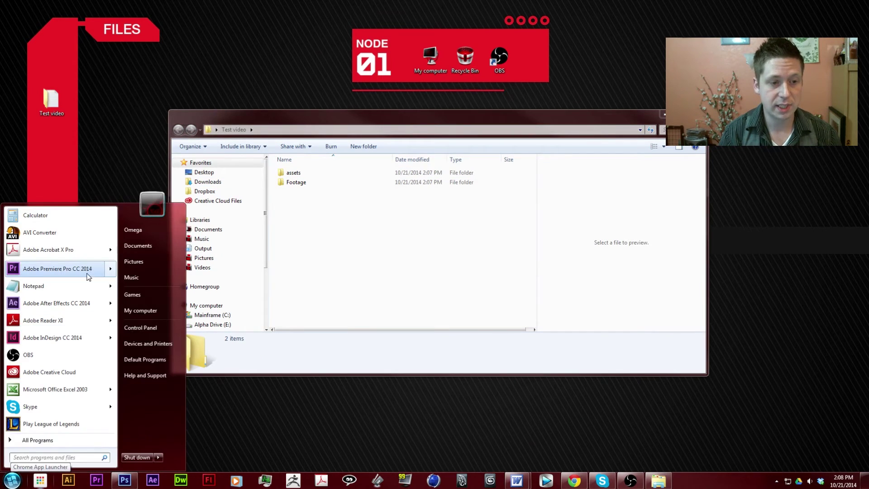
click(88, 272)
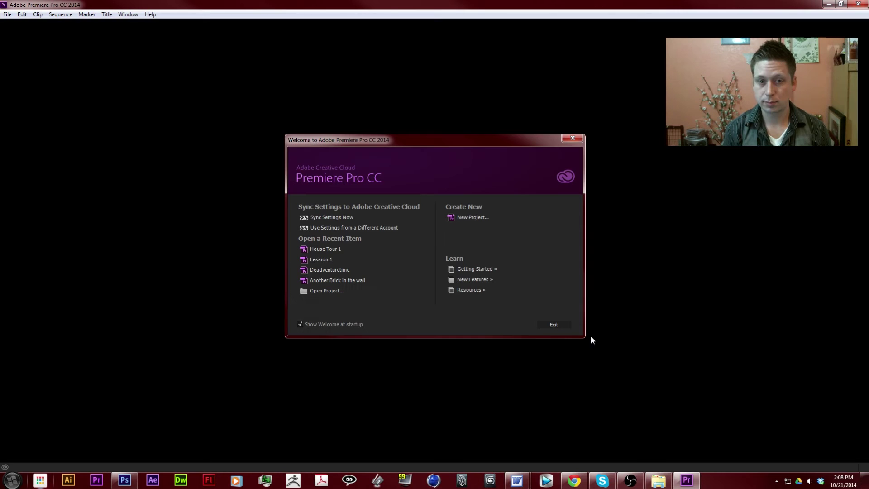
- Start a new project named 'test video' located in the Desktop's Test video folder
click(482, 220)
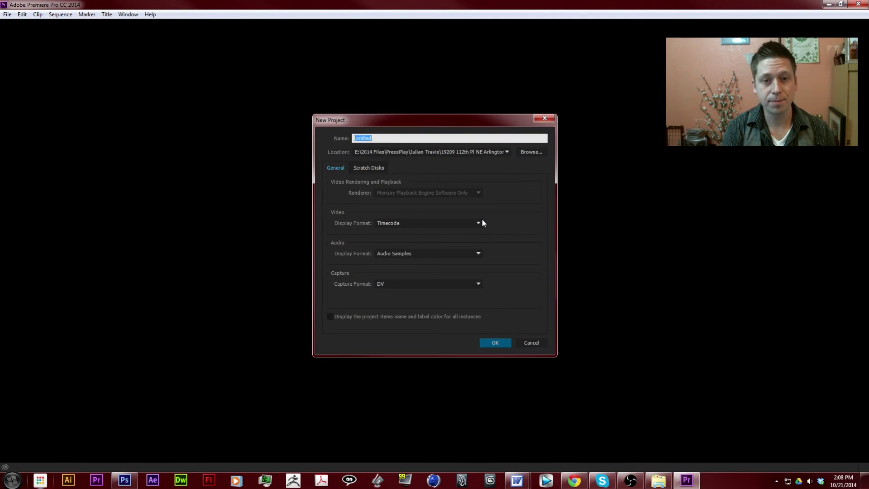
text(test )
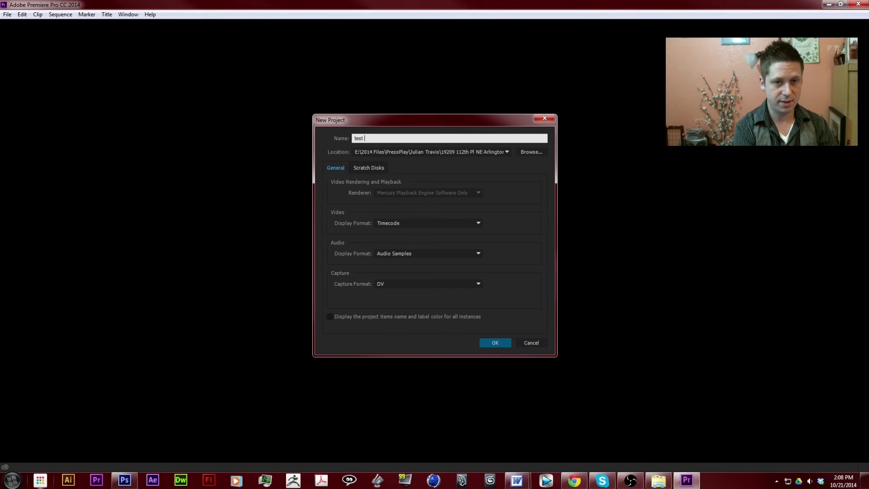
text(video)
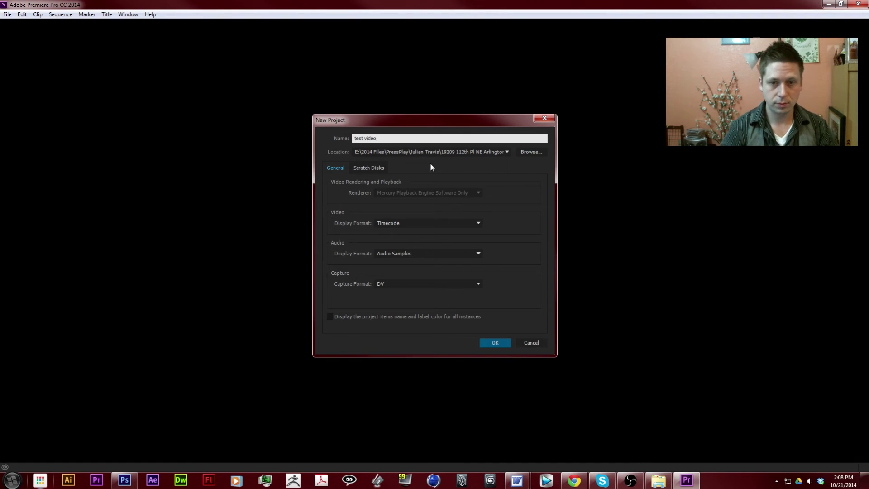
click(535, 153)
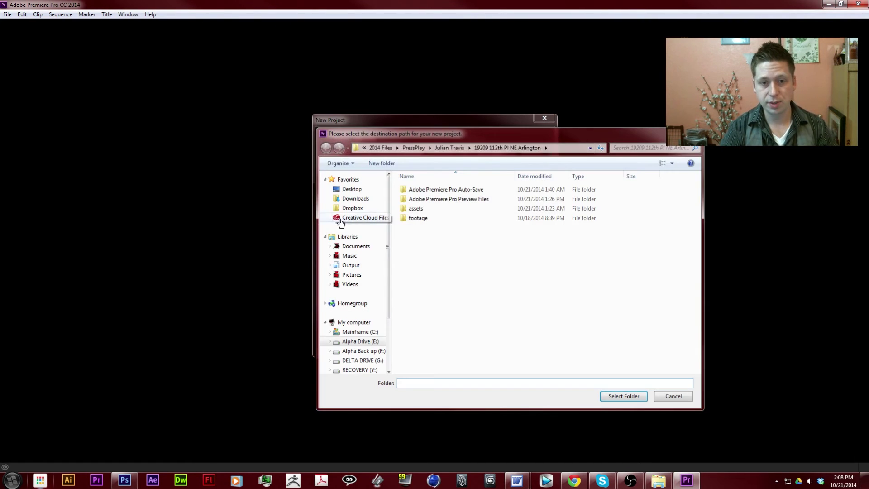
click(358, 190)
click(523, 294)
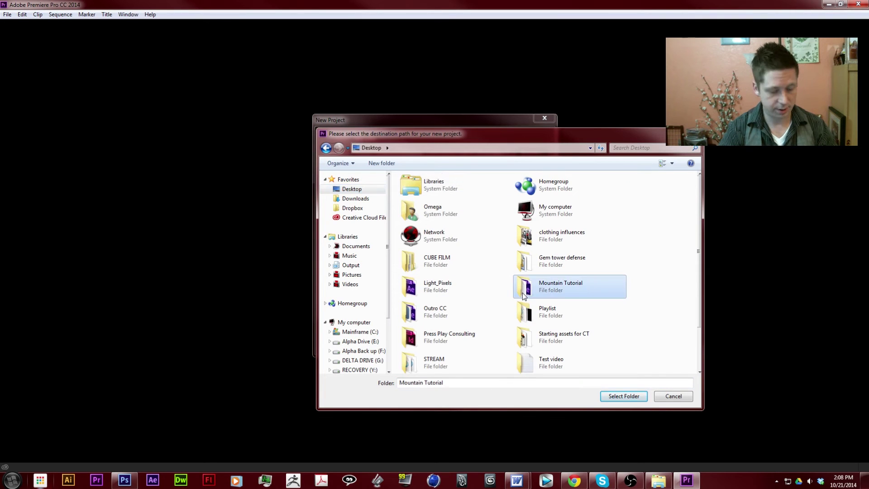
scroll(523, 294, down, 1)
click(525, 310)
double_click(525, 310)
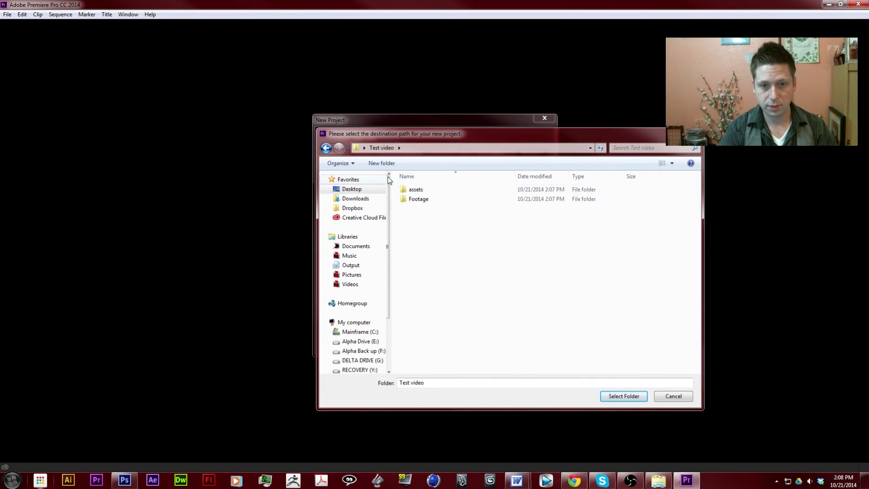
click(615, 397)
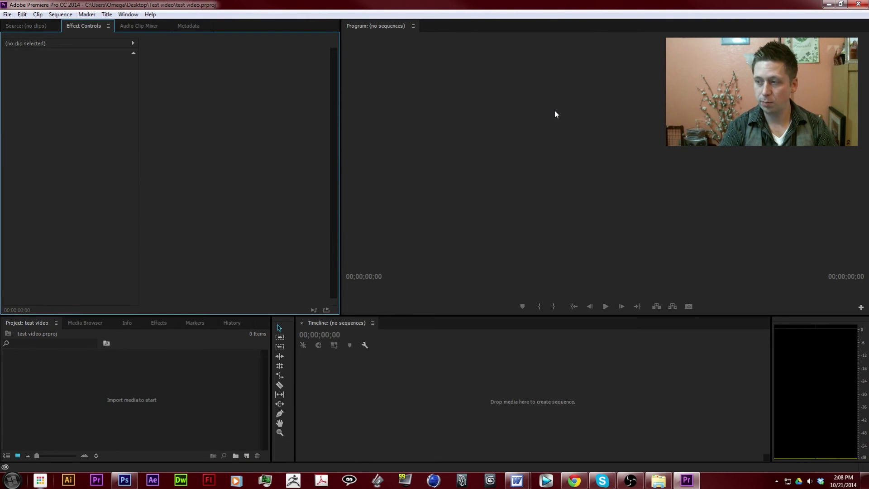
- Move 00019.MTS and Intro.mp4 into the Test video > Footage folder
click(662, 483)
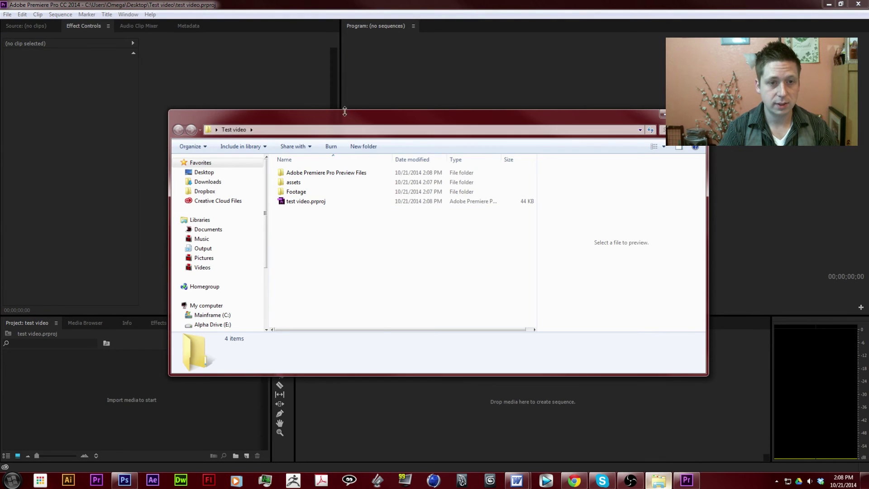
drag(351, 126, 333, 137)
click(276, 204)
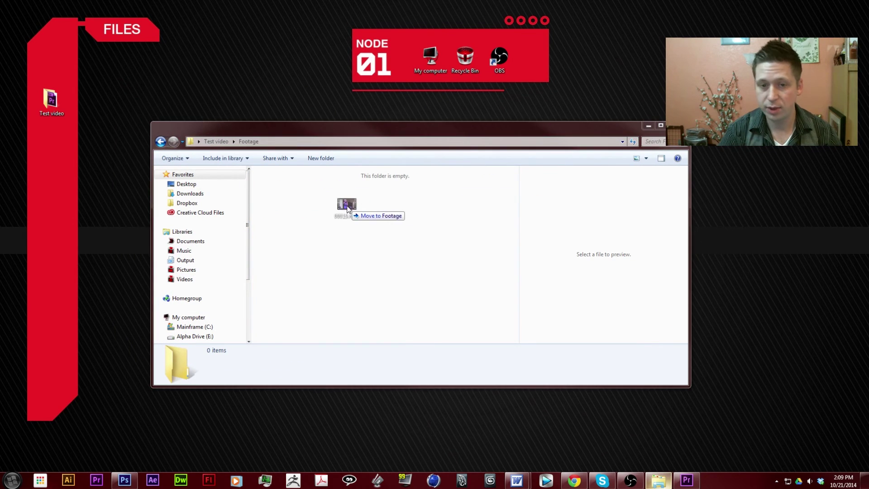
drag(345, 202, 339, 229)
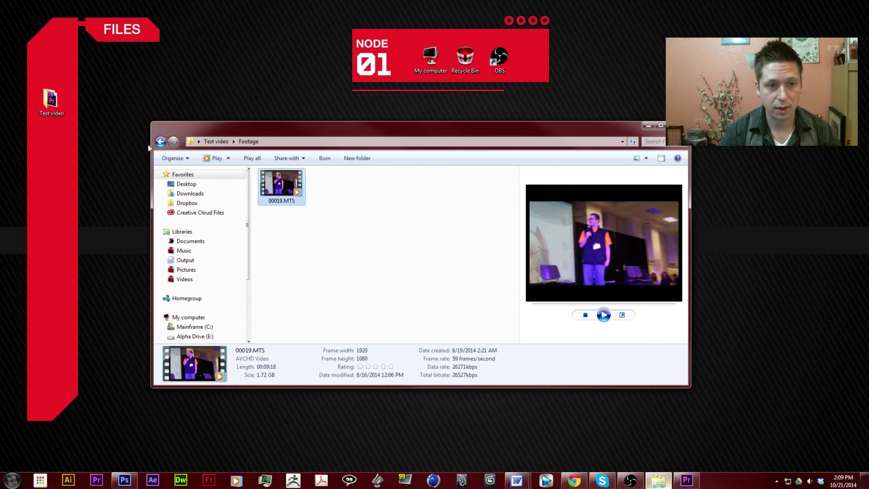
drag(154, 245, 345, 229)
click(346, 268)
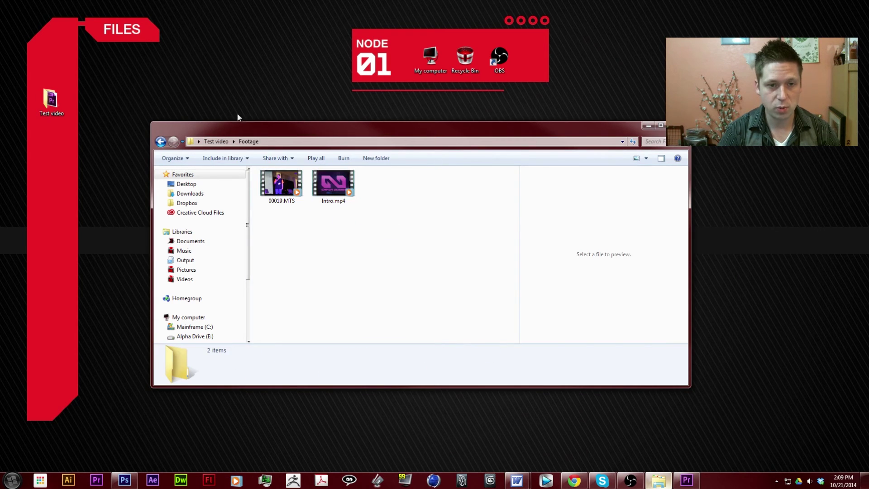
- Move The Complex.mp3 into the assets folder and return to Premiere Pro
click(160, 141)
double_click(276, 195)
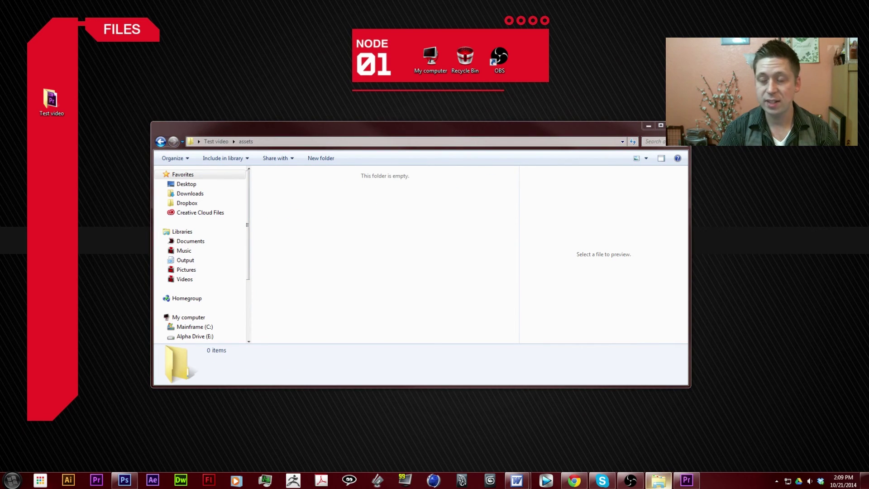
drag(447, 242, 377, 256)
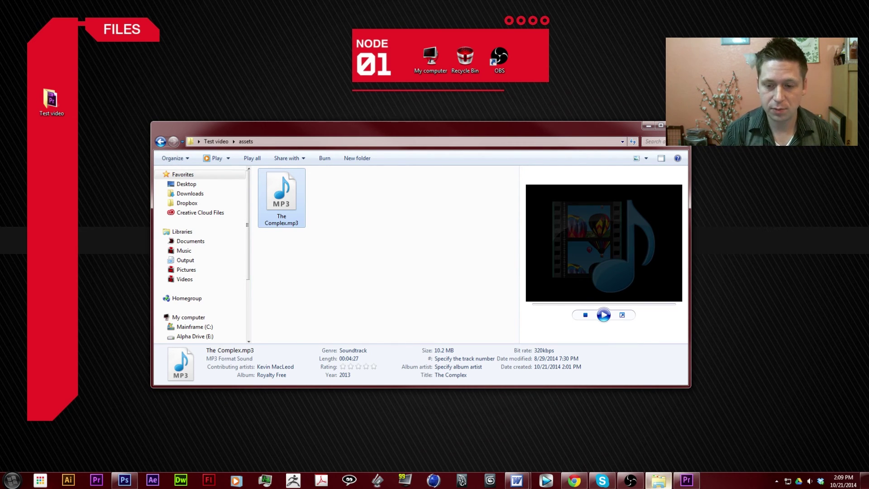
click(686, 479)
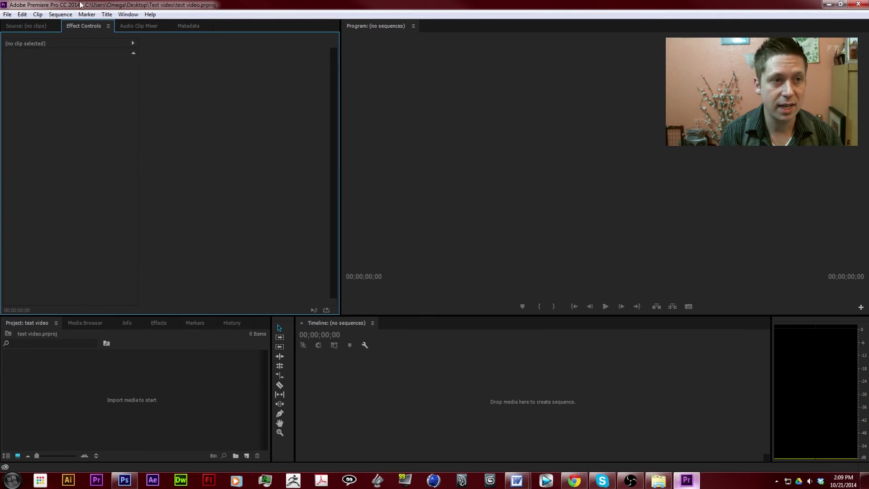
- Select the Footage and assets folders in Explorer and drag both into Premiere's Project panel
click(656, 481)
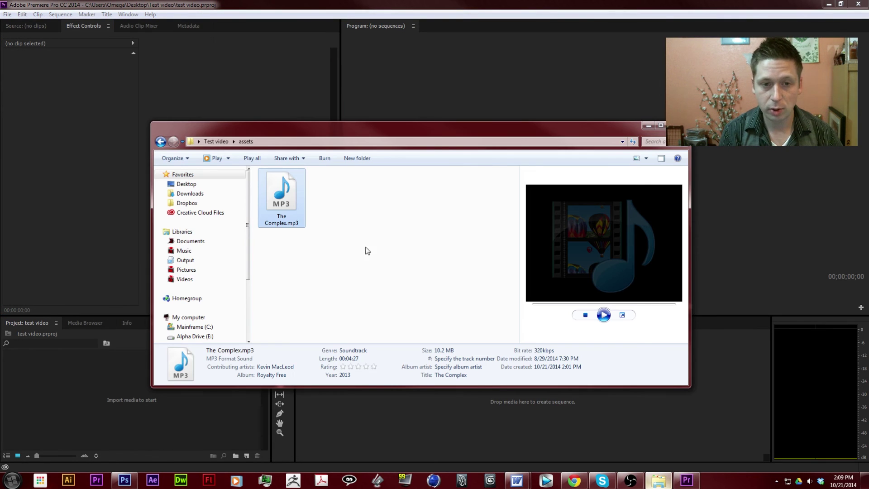
key(BackSpace)
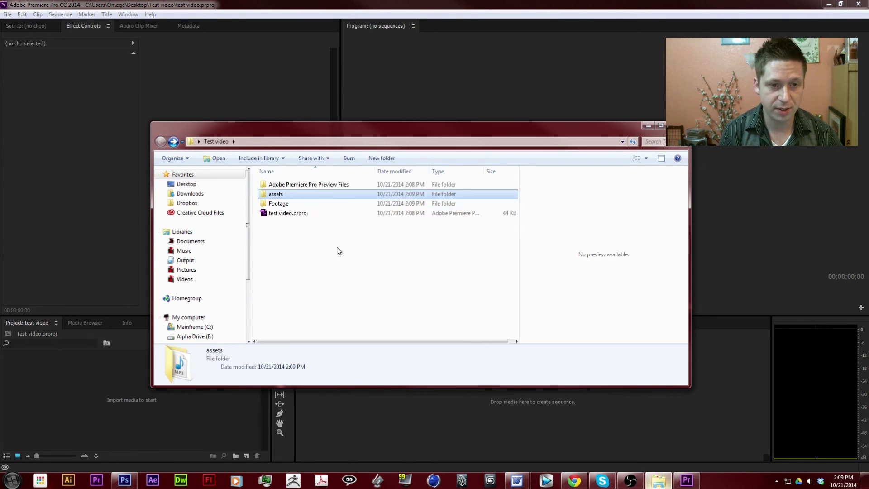
click(284, 206)
ctrl+click(283, 195)
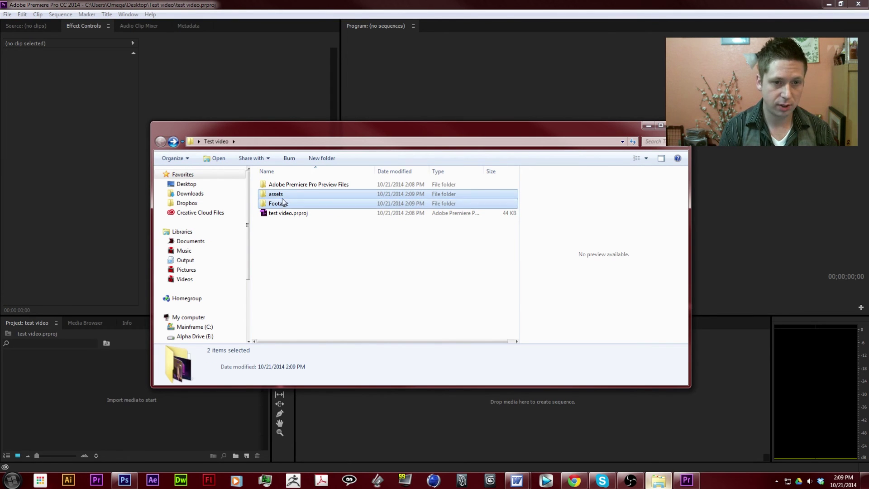
drag(284, 194, 88, 411)
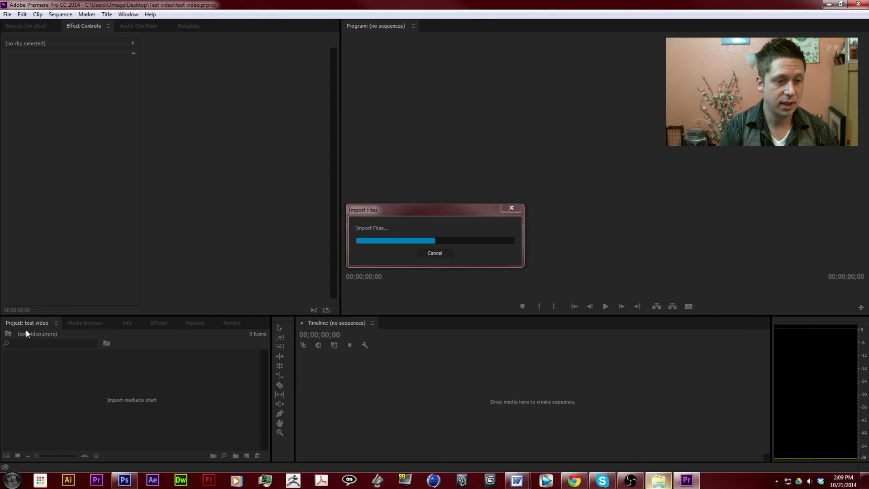